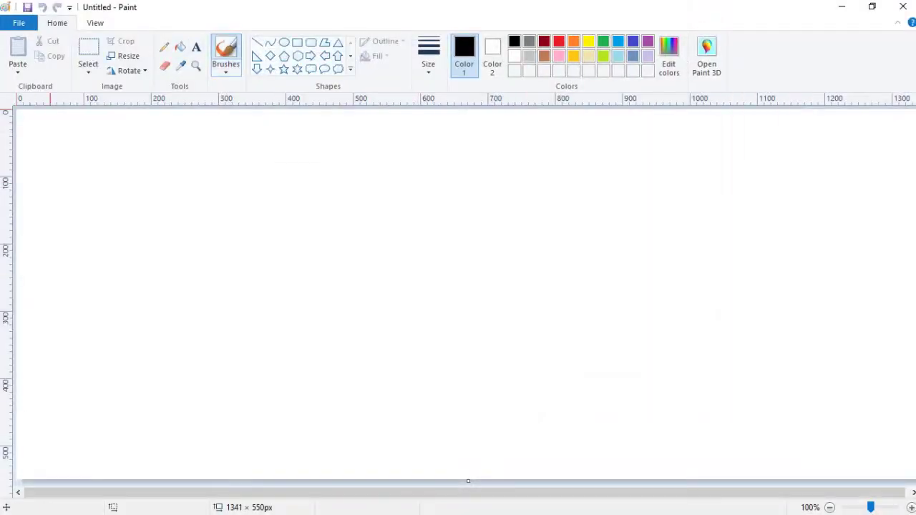
Pick a brush style from the Brushes list and paint L-O-N-D-O-N across the canvas in black.
{"action": "left_click", "coordinate": [225, 57]}
{"action": "left_click", "coordinate": [224, 118]}
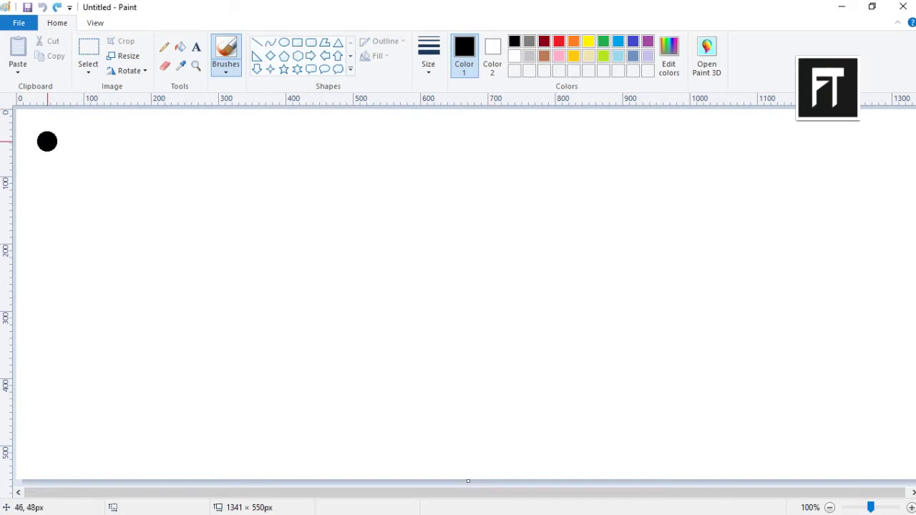
{"action": "mouse_move", "coordinate": [46, 142]}
{"action": "left_mouse_down"}
{"action": "mouse_move", "coordinate": [52, 433]}
{"action": "mouse_move", "coordinate": [206, 438]}
{"action": "left_mouse_up"}
{"action": "mouse_move", "coordinate": [207, 284]}
{"action": "left_mouse_down"}
{"action": "mouse_move", "coordinate": [270, 343]}
{"action": "mouse_move", "coordinate": [215, 282]}
{"action": "left_mouse_up"}
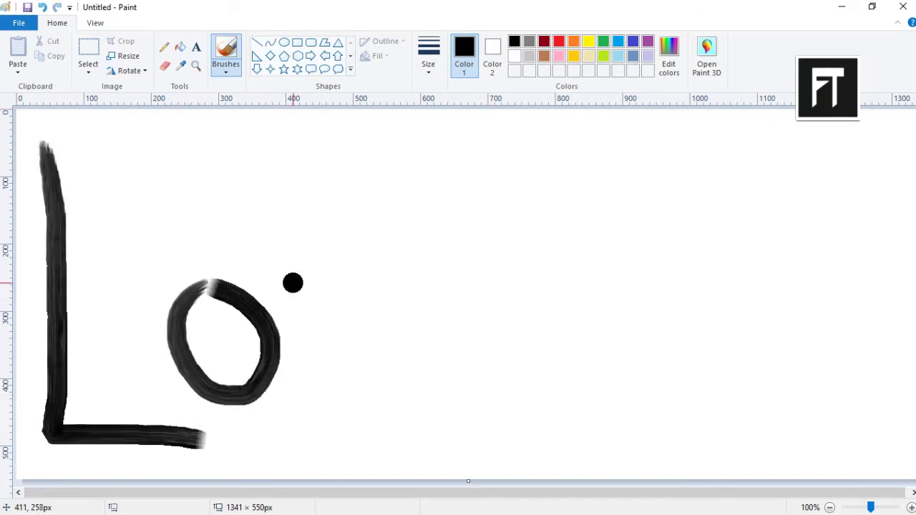
{"action": "left_click_drag", "start_coordinate": [294, 285], "coordinate": [297, 432]}
{"action": "mouse_move", "coordinate": [289, 287]}
{"action": "left_mouse_down"}
{"action": "mouse_move", "coordinate": [368, 379]}
{"action": "mouse_move", "coordinate": [389, 280]}
{"action": "mouse_move", "coordinate": [433, 374]}
{"action": "mouse_move", "coordinate": [434, 433]}
{"action": "left_mouse_up"}
{"action": "mouse_move", "coordinate": [435, 273]}
{"action": "left_mouse_down"}
{"action": "mouse_move", "coordinate": [482, 275]}
{"action": "mouse_move", "coordinate": [495, 439]}
{"action": "mouse_move", "coordinate": [455, 449]}
{"action": "left_mouse_up"}
{"action": "mouse_move", "coordinate": [617, 284]}
{"action": "left_mouse_down"}
{"action": "mouse_move", "coordinate": [645, 411]}
{"action": "mouse_move", "coordinate": [624, 287]}
{"action": "left_mouse_up"}
{"action": "mouse_move", "coordinate": [695, 431]}
{"action": "left_mouse_down"}
{"action": "mouse_move", "coordinate": [693, 291]}
{"action": "mouse_move", "coordinate": [782, 422]}
{"action": "mouse_move", "coordinate": [766, 149]}
{"action": "left_mouse_up"}
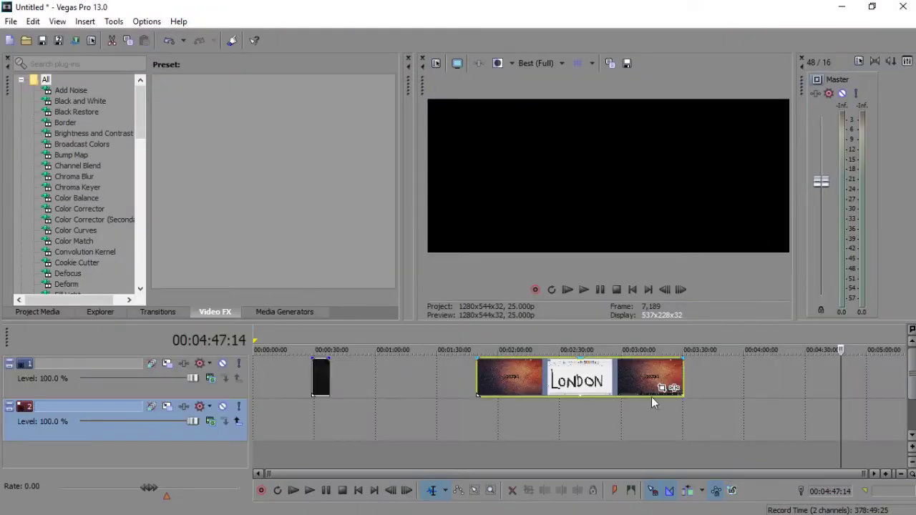
Scrub the recording clip to where the LONDON drawing starts and bring up its context menu.
{"action": "left_click", "coordinate": [587, 412]}
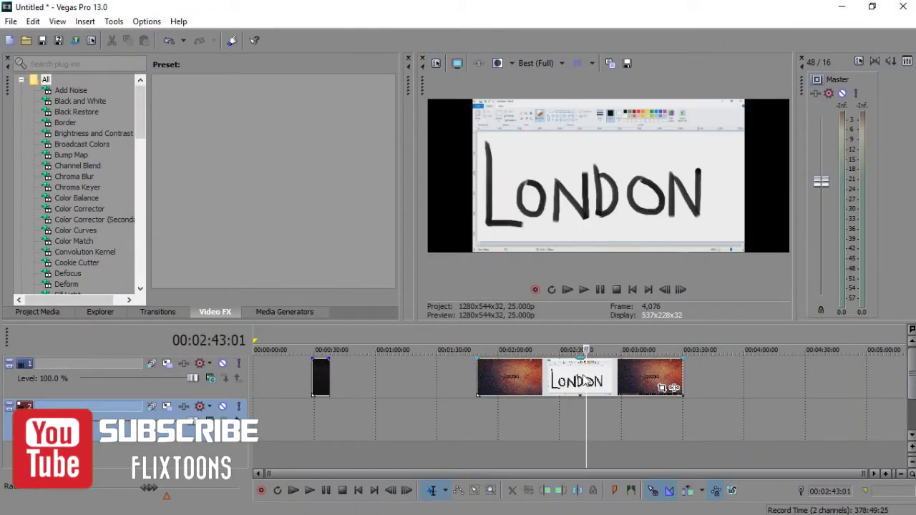
{"action": "mouse_move", "coordinate": [586, 379]}
{"action": "left_mouse_down"}
{"action": "mouse_move", "coordinate": [637, 377]}
{"action": "mouse_move", "coordinate": [612, 373]}
{"action": "left_mouse_up"}
{"action": "right_click", "coordinate": [612, 375]}
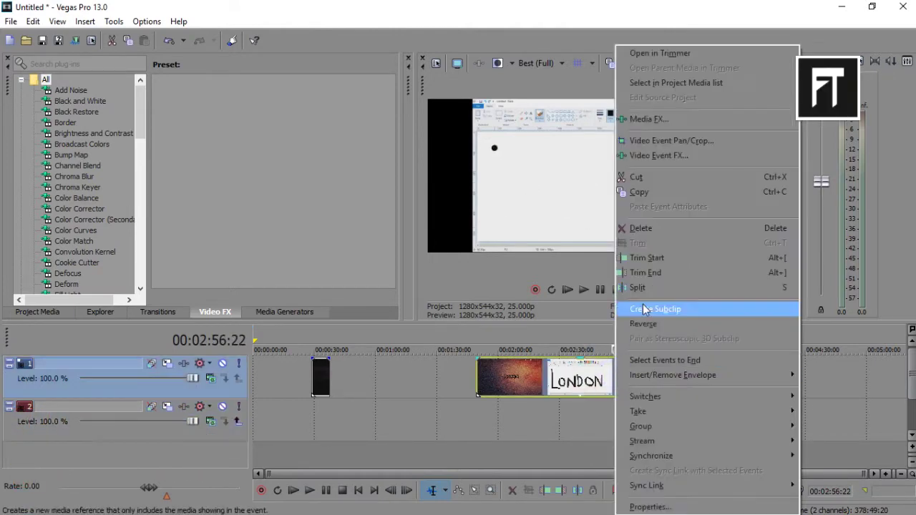
Trim the clip's start and end so only the LONDON drawing remains.
{"action": "left_click", "coordinate": [646, 258]}
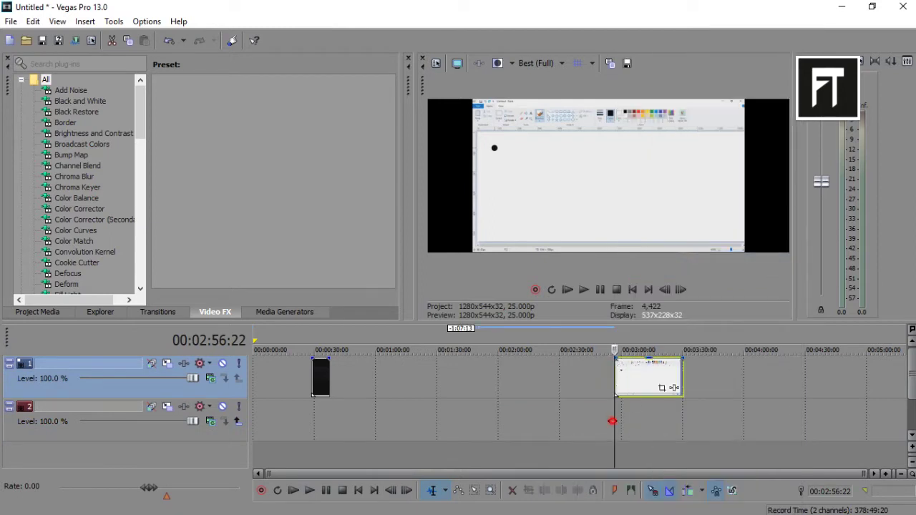
{"action": "left_click_drag", "start_coordinate": [612, 421], "coordinate": [669, 429]}
{"action": "right_click", "coordinate": [670, 379]}
{"action": "left_click", "coordinate": [723, 274]}
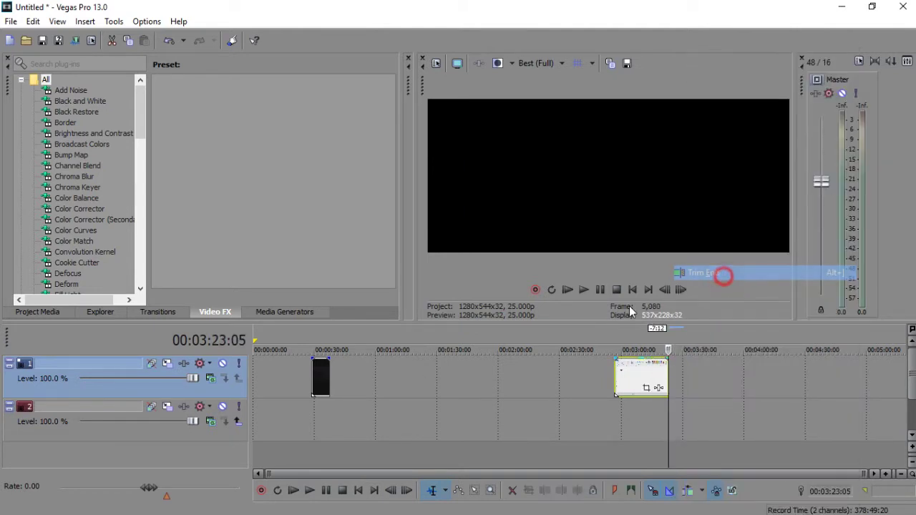
Place the city aerial clip on track 2 and Ctrl-shorten the drawing clip to speed it up.
{"action": "left_click", "coordinate": [320, 377]}
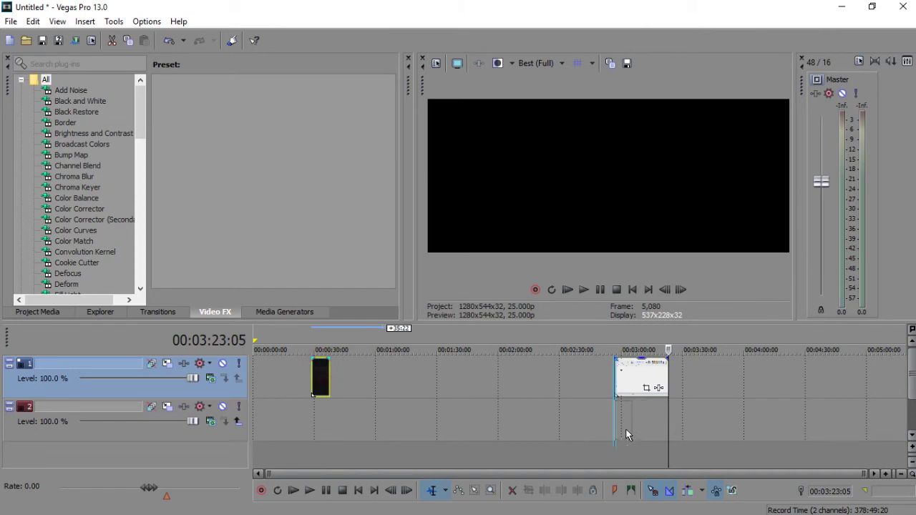
{"action": "left_click_drag", "start_coordinate": [627, 434], "coordinate": [626, 432]}
{"action": "scroll", "coordinate": [716, 396], "scroll_direction": "up", "scroll_amount": 3}
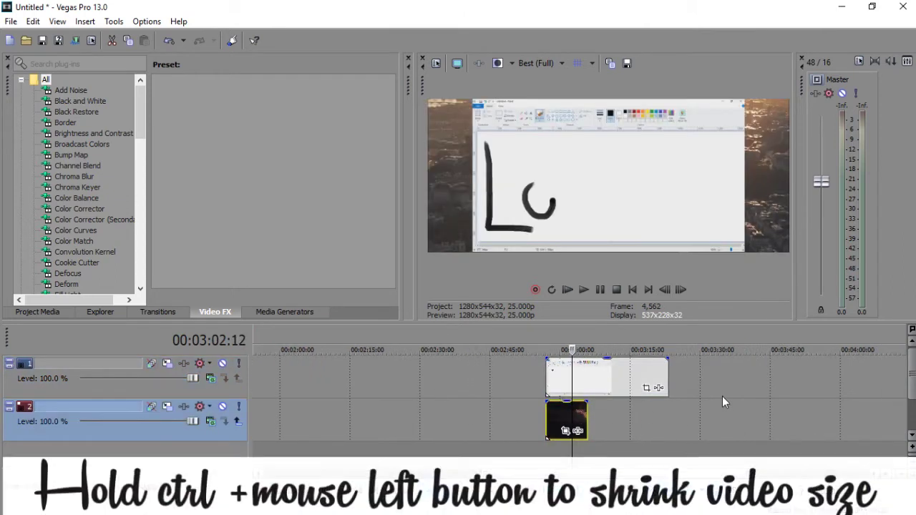
{"action": "scroll", "coordinate": [718, 390], "scroll_direction": "up", "scroll_amount": 1}
{"action": "left_click_drag", "start_coordinate": [700, 374], "coordinate": [555, 371]}
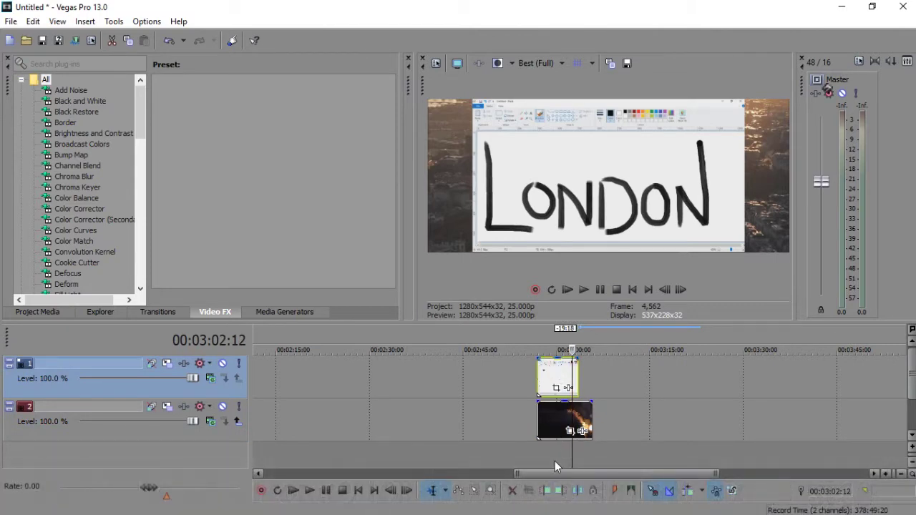
In Event Pan/Crop, draw a rectangular mask around the white canvas holding LONDON.
{"action": "left_click", "coordinate": [558, 388]}
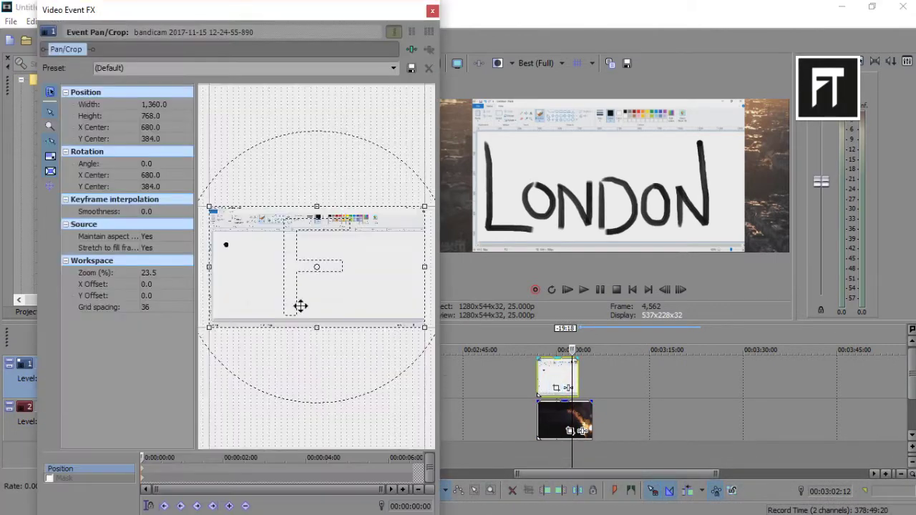
{"action": "left_click", "coordinate": [47, 478]}
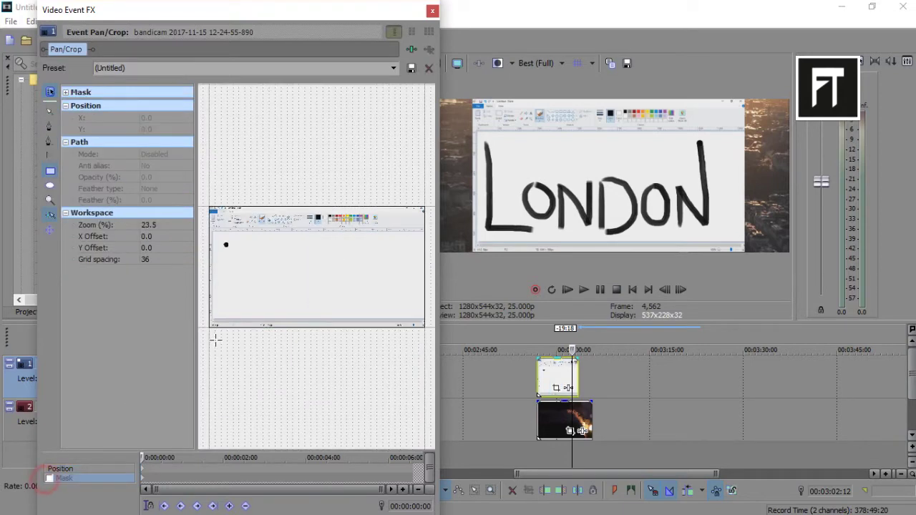
{"action": "left_click_drag", "start_coordinate": [214, 232], "coordinate": [409, 317]}
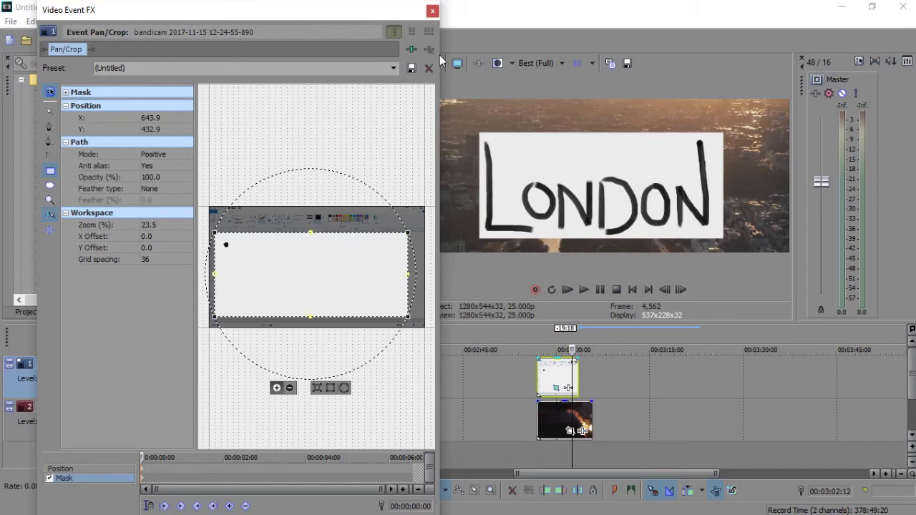
{"action": "left_click", "coordinate": [432, 12]}
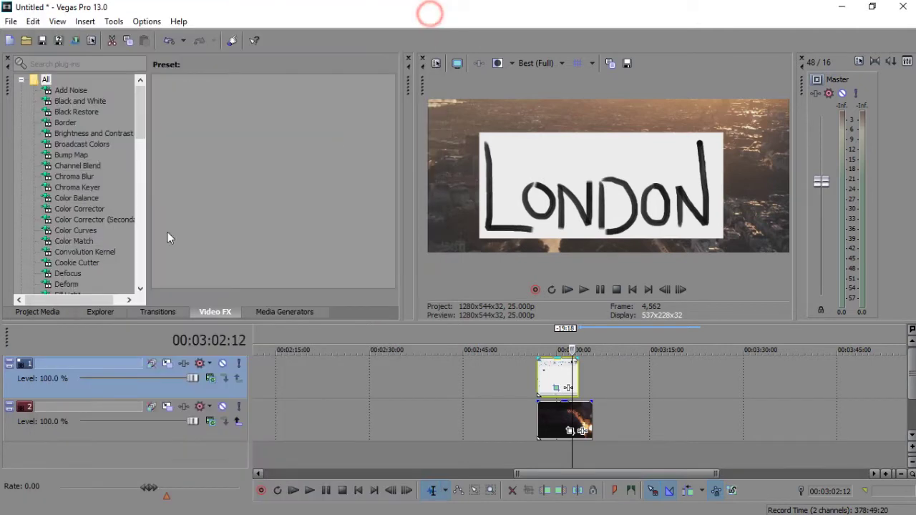
Set track 1 to 3D Source Alpha and use Track Motion to nudge the LONDON panel up and right.
{"action": "left_click", "coordinate": [210, 378]}
{"action": "left_click", "coordinate": [229, 148]}
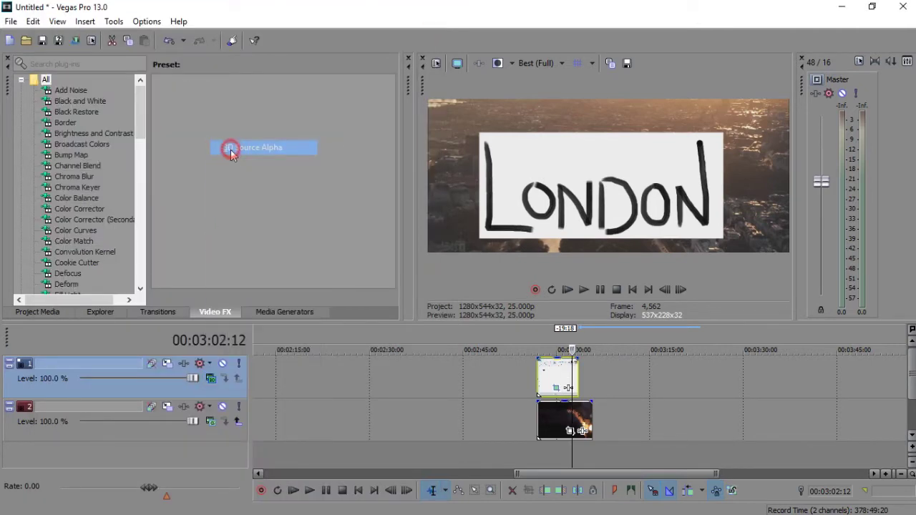
{"action": "left_click", "coordinate": [169, 364]}
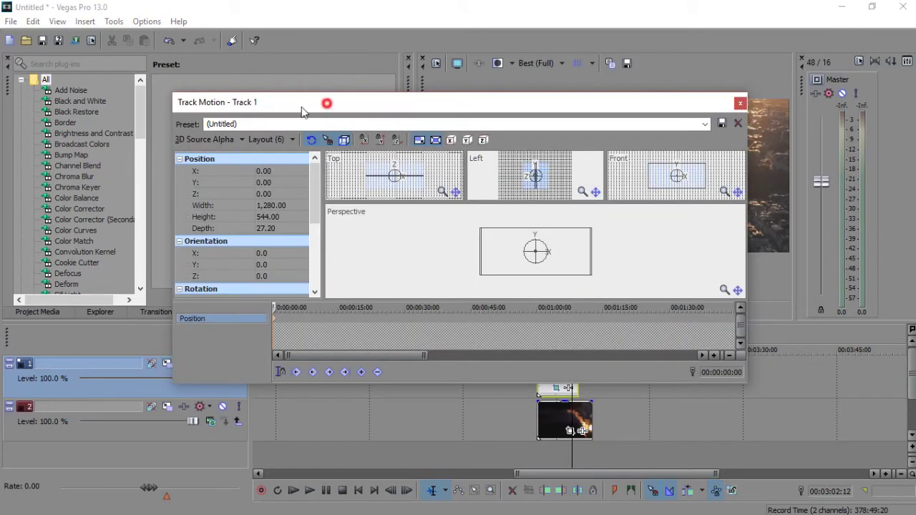
{"action": "left_click_drag", "start_coordinate": [301, 112], "coordinate": [3, 106]}
{"action": "left_click", "coordinate": [207, 246]}
{"action": "left_click_drag", "start_coordinate": [207, 246], "coordinate": [231, 252]}
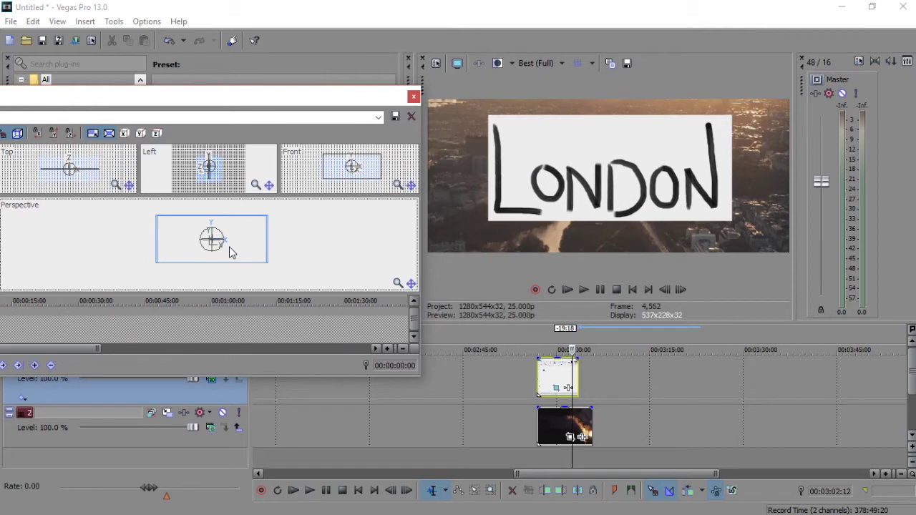
{"action": "left_click", "coordinate": [413, 96]}
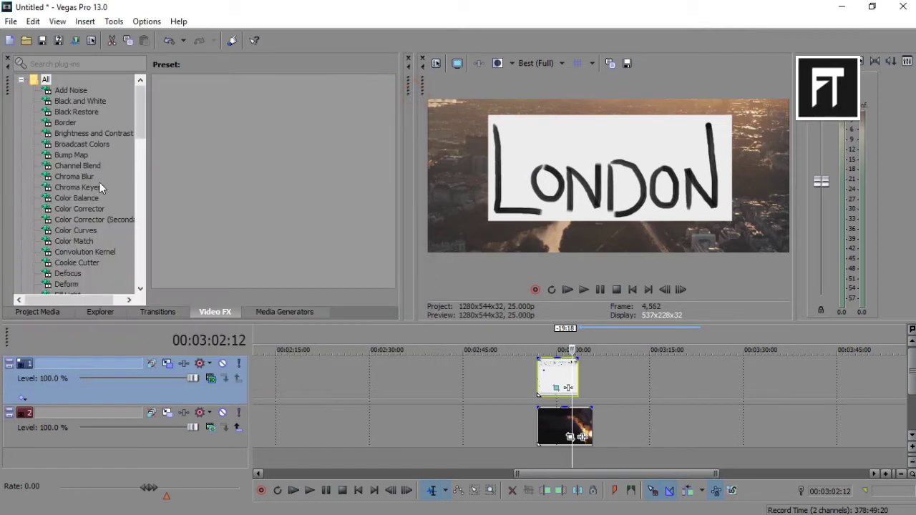
Apply Chroma Keyer to the LONDON event and eyedrop the white card as the key colour.
{"action": "left_click_drag", "start_coordinate": [204, 116], "coordinate": [557, 376]}
{"action": "left_click", "coordinate": [156, 109]}
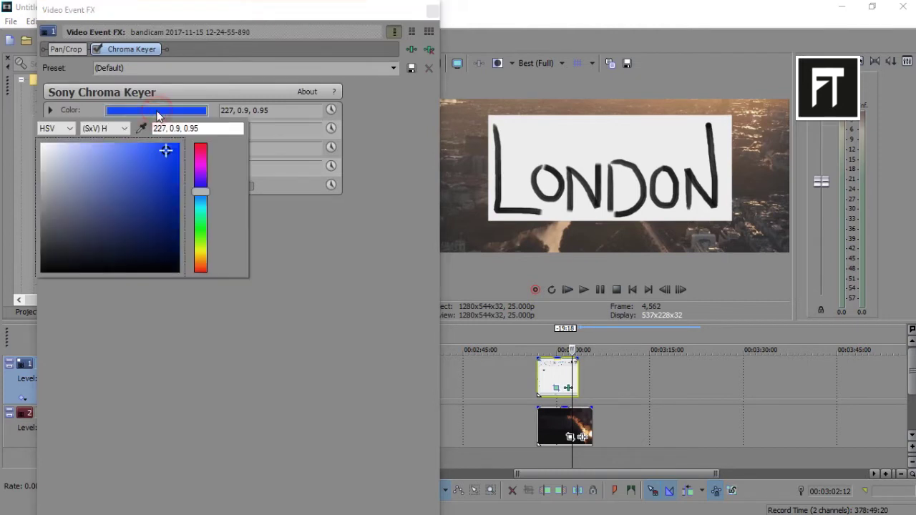
{"action": "left_click", "coordinate": [142, 128]}
{"action": "left_click", "coordinate": [557, 149]}
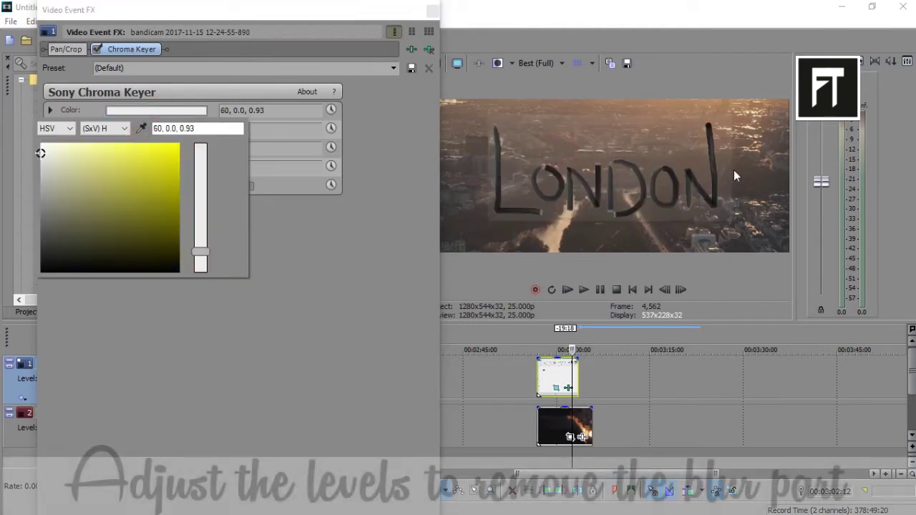
{"action": "left_click", "coordinate": [465, 230]}
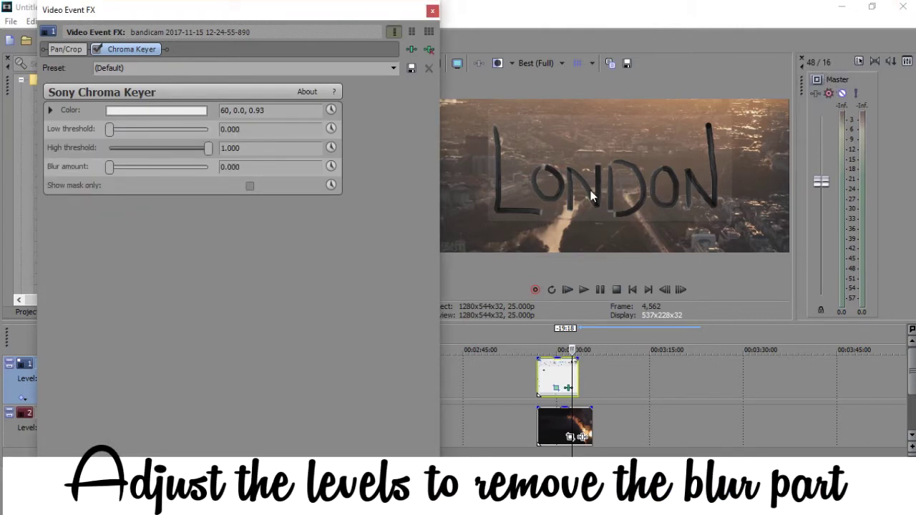
Set the Chroma Keyer Low threshold to 0.728 and High threshold to 0.741.
{"action": "left_click", "coordinate": [390, 233]}
{"action": "left_click_drag", "start_coordinate": [210, 146], "coordinate": [198, 151]}
{"action": "mouse_move", "coordinate": [181, 150]}
{"action": "left_mouse_down"}
{"action": "mouse_move", "coordinate": [110, 150]}
{"action": "mouse_move", "coordinate": [184, 149]}
{"action": "left_mouse_up"}
{"action": "left_click_drag", "start_coordinate": [109, 130], "coordinate": [182, 132]}
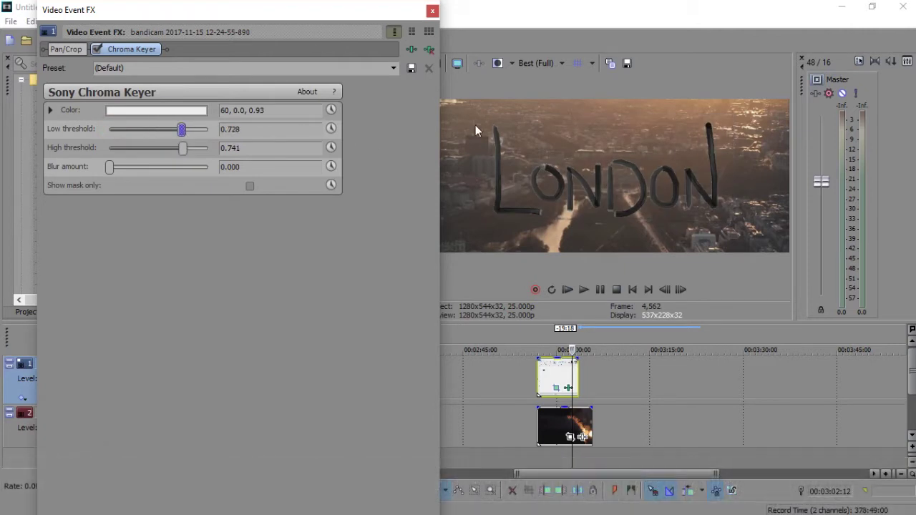
{"action": "left_click", "coordinate": [432, 11]}
Apply the Default Color Corrector, setting Low to 83.47/0.8787 and Mid to 107.79/1.000.
{"action": "left_click", "coordinate": [80, 209]}
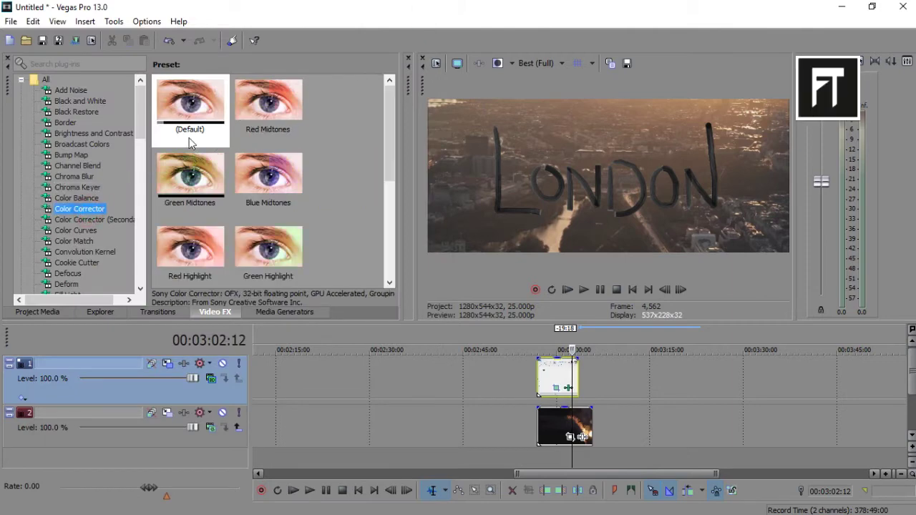
{"action": "left_click_drag", "start_coordinate": [190, 115], "coordinate": [548, 385]}
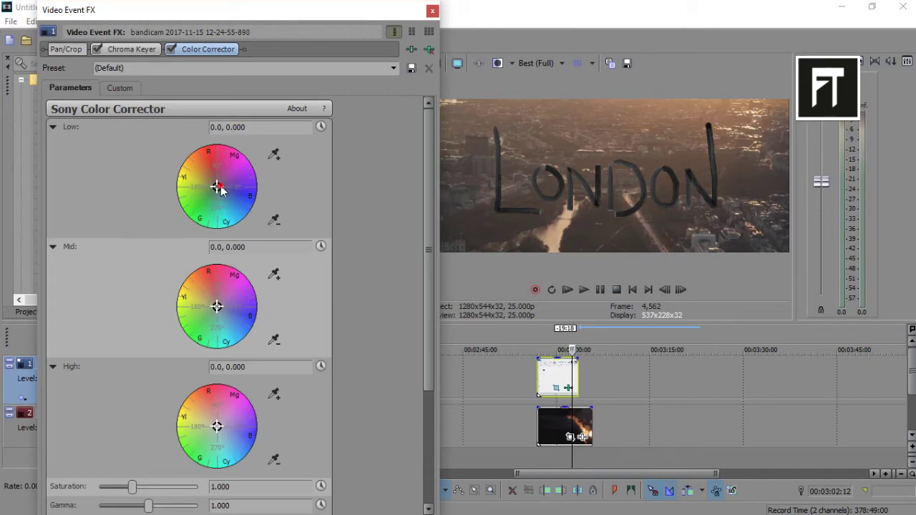
{"action": "left_click_drag", "start_coordinate": [219, 185], "coordinate": [221, 150]}
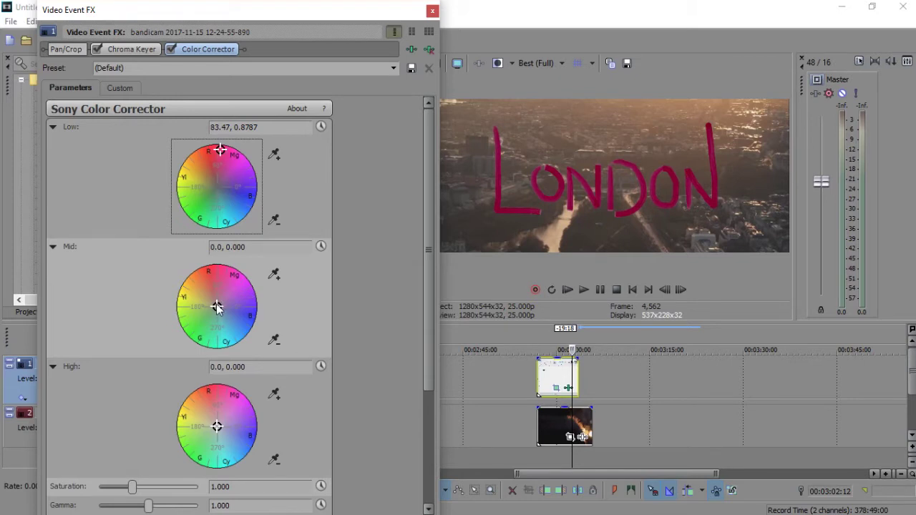
{"action": "left_click_drag", "start_coordinate": [216, 308], "coordinate": [204, 267]}
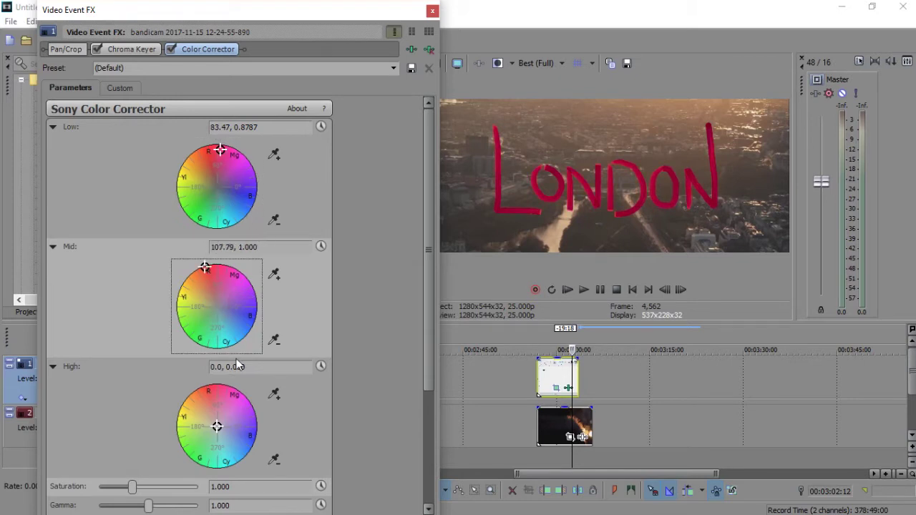
Add a Color Corrector keyframe at 00:00:02:14 with the Low wheel shifted toward magenta.
{"action": "left_click", "coordinate": [323, 127]}
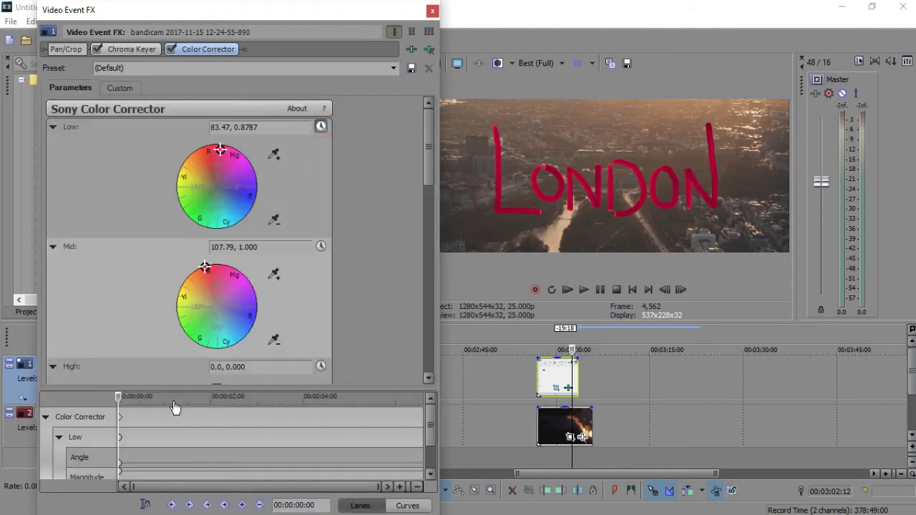
{"action": "left_click_drag", "start_coordinate": [119, 396], "coordinate": [237, 400]}
{"action": "left_click", "coordinate": [241, 505]}
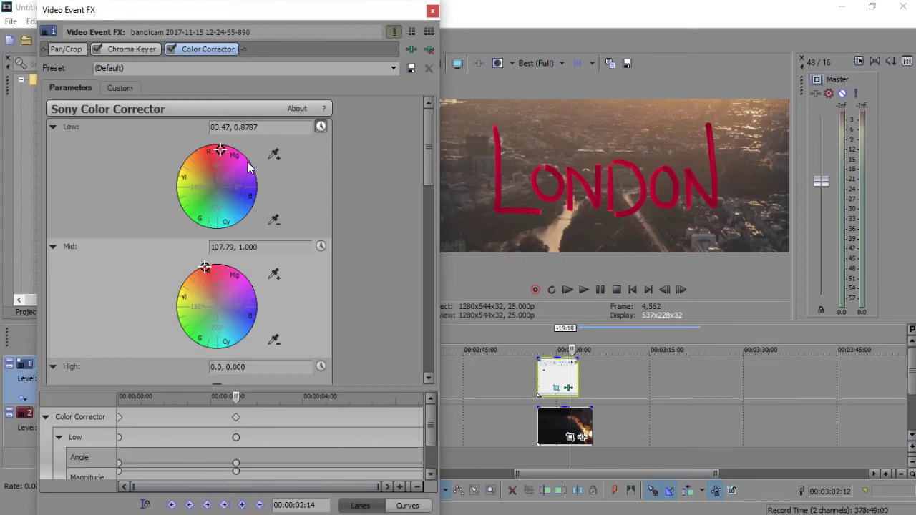
{"action": "left_click_drag", "start_coordinate": [222, 151], "coordinate": [230, 168]}
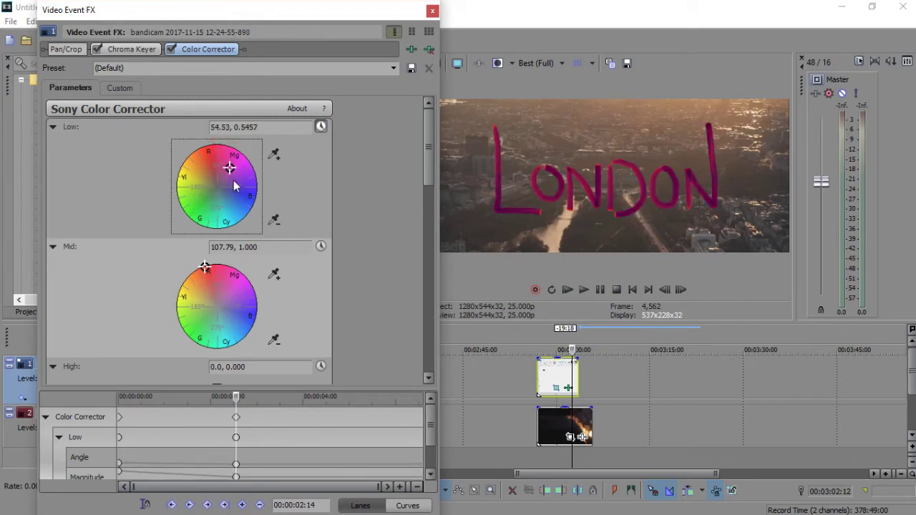
Add a keyframe at 00:00:05:07 with the Low wheel at 14.56/0.5683 toward purple.
{"action": "left_click_drag", "start_coordinate": [236, 396], "coordinate": [362, 395]}
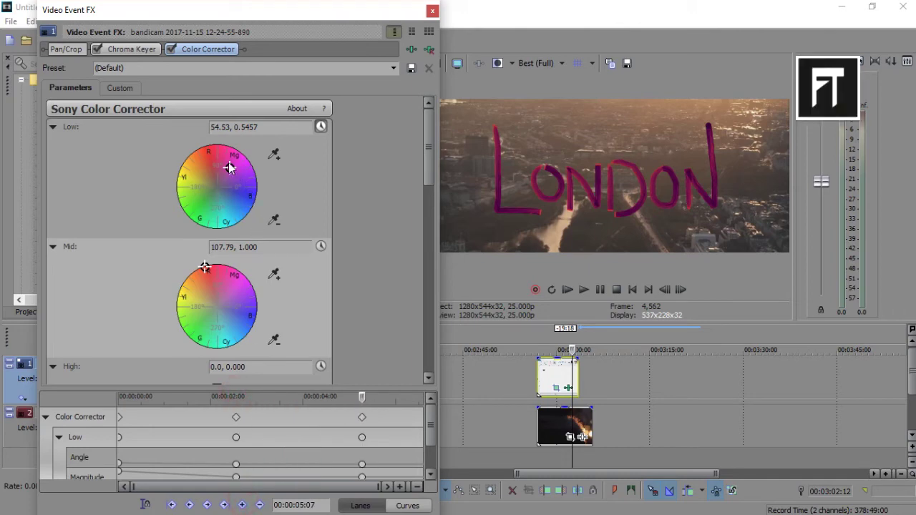
{"action": "mouse_move", "coordinate": [230, 164]}
{"action": "left_mouse_down"}
{"action": "mouse_move", "coordinate": [245, 170]}
{"action": "mouse_move", "coordinate": [238, 178]}
{"action": "left_mouse_up"}
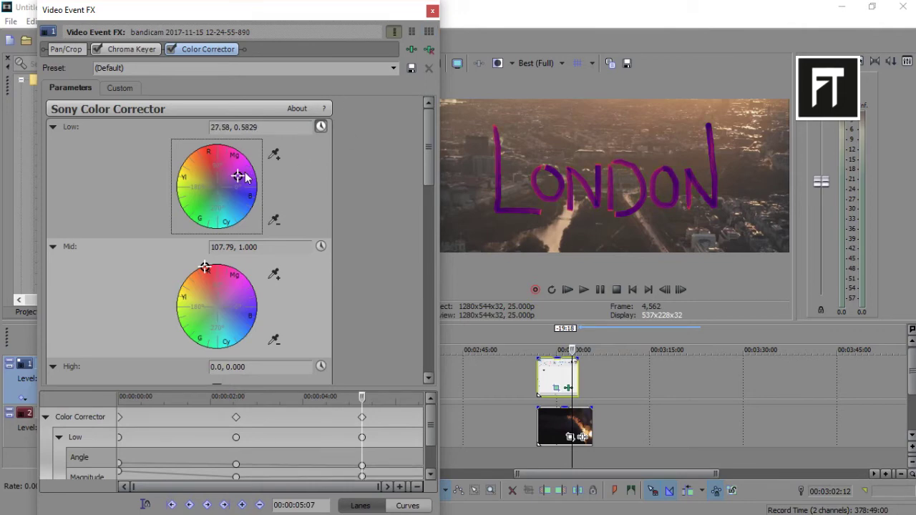
{"action": "left_click_drag", "start_coordinate": [239, 179], "coordinate": [239, 183]}
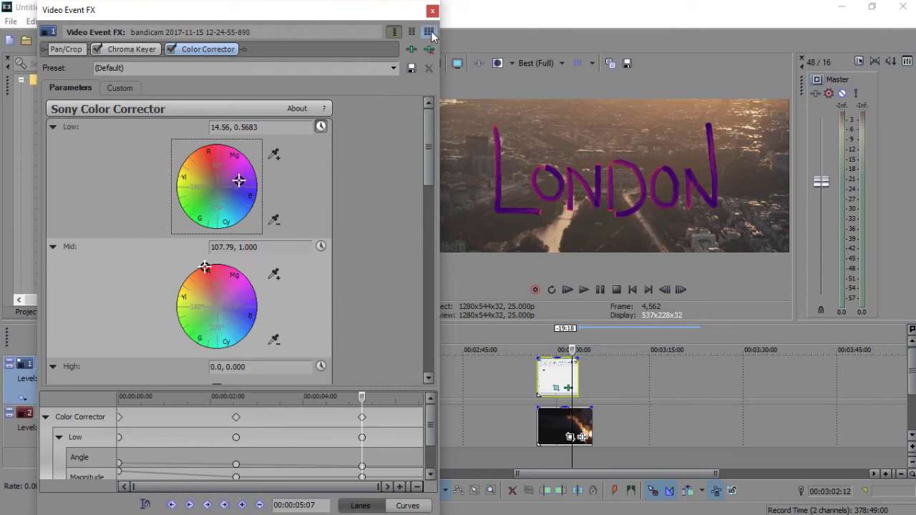
Close Video Event FX, put the cursor at the LONDON event start, and play the composite.
{"action": "left_click", "coordinate": [433, 11]}
{"action": "left_click", "coordinate": [536, 370]}
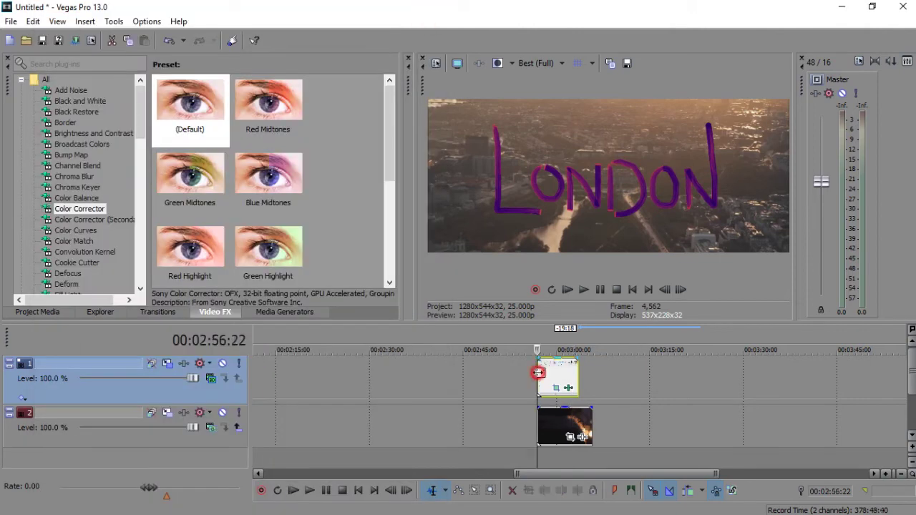
{"action": "scroll", "coordinate": [701, 430], "scroll_direction": "up", "scroll_amount": 5}
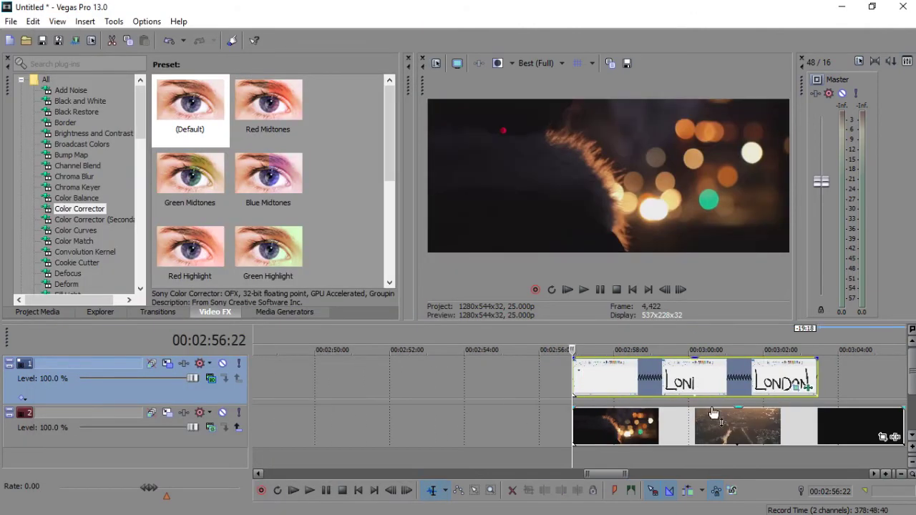
{"action": "left_click", "coordinate": [584, 290]}
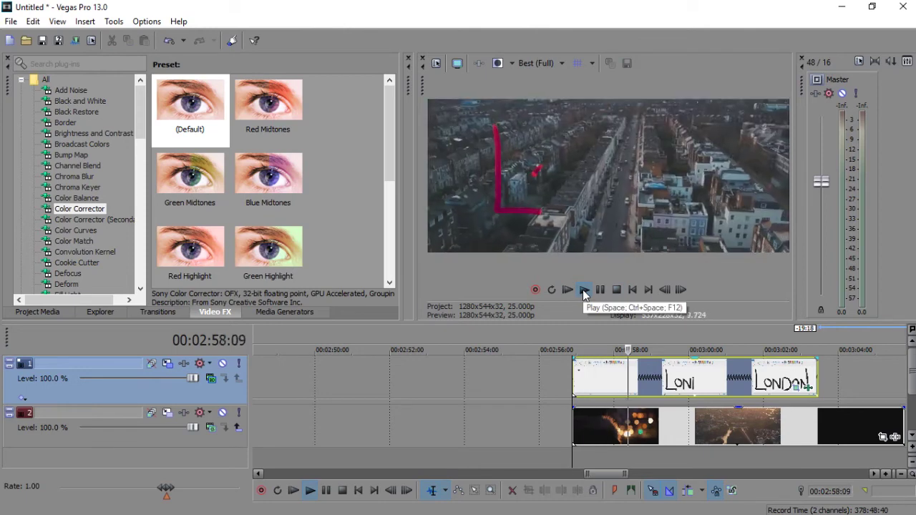